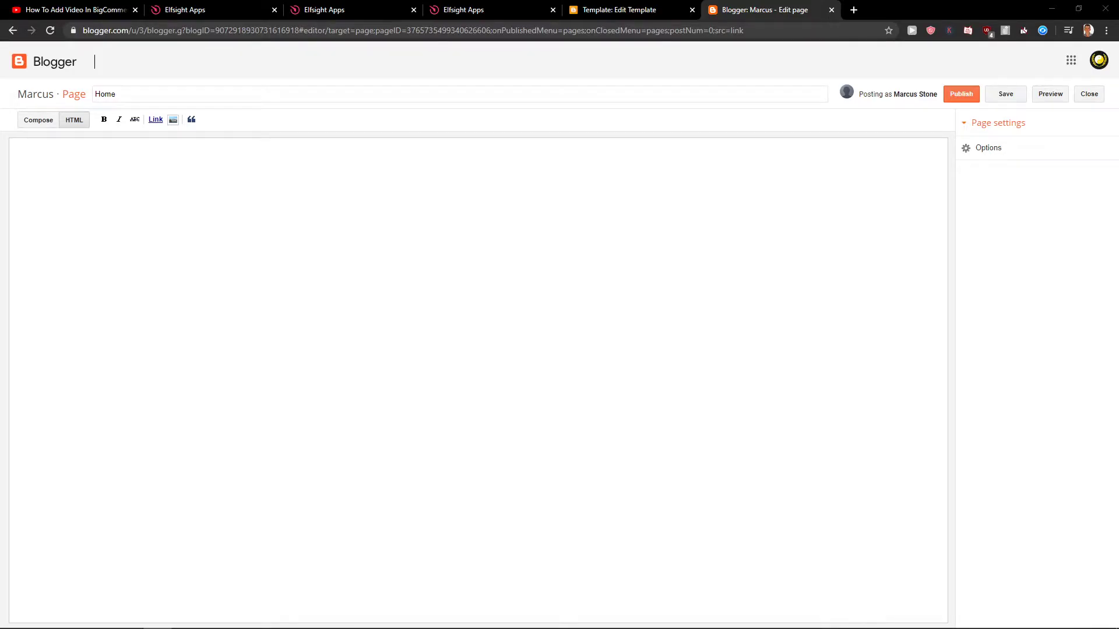
# View the blog's theme HTML in Blogger's Edit Template tab
pyautogui.click(669, 11)
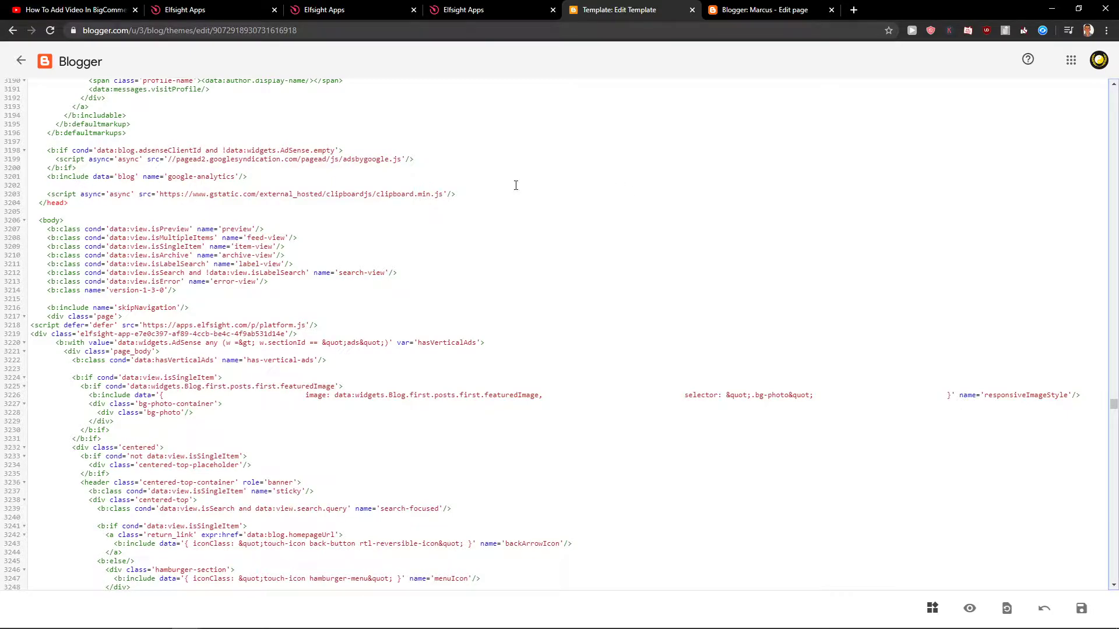
# Open the elfsight.com link from the YouTube video description in a new tab and view it
pyautogui.click(115, 10)
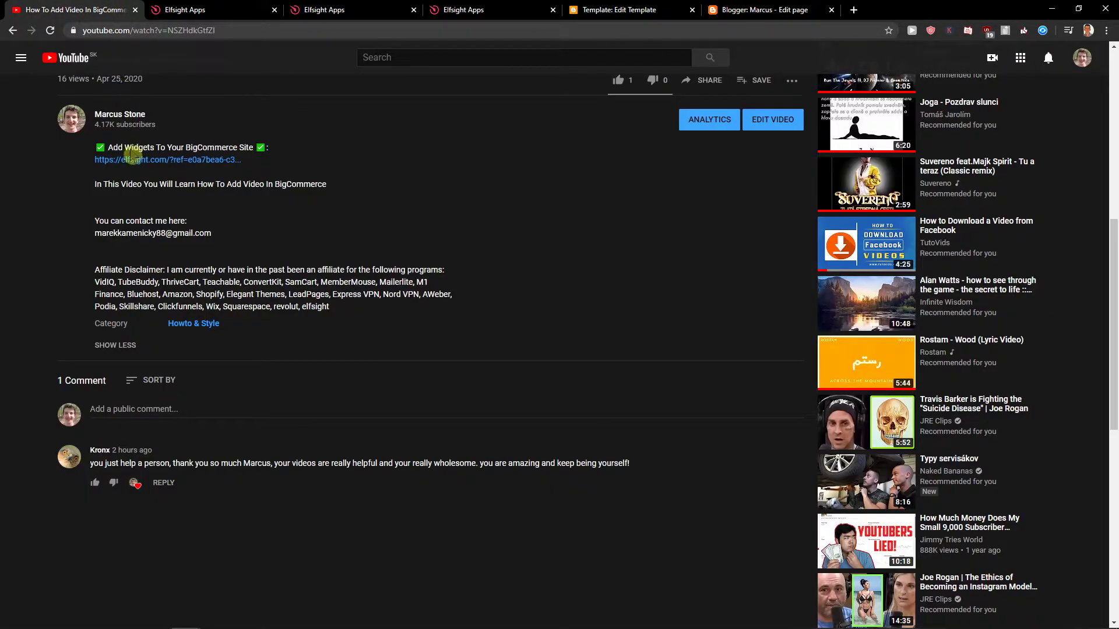
pyautogui.middleClick(146, 163)
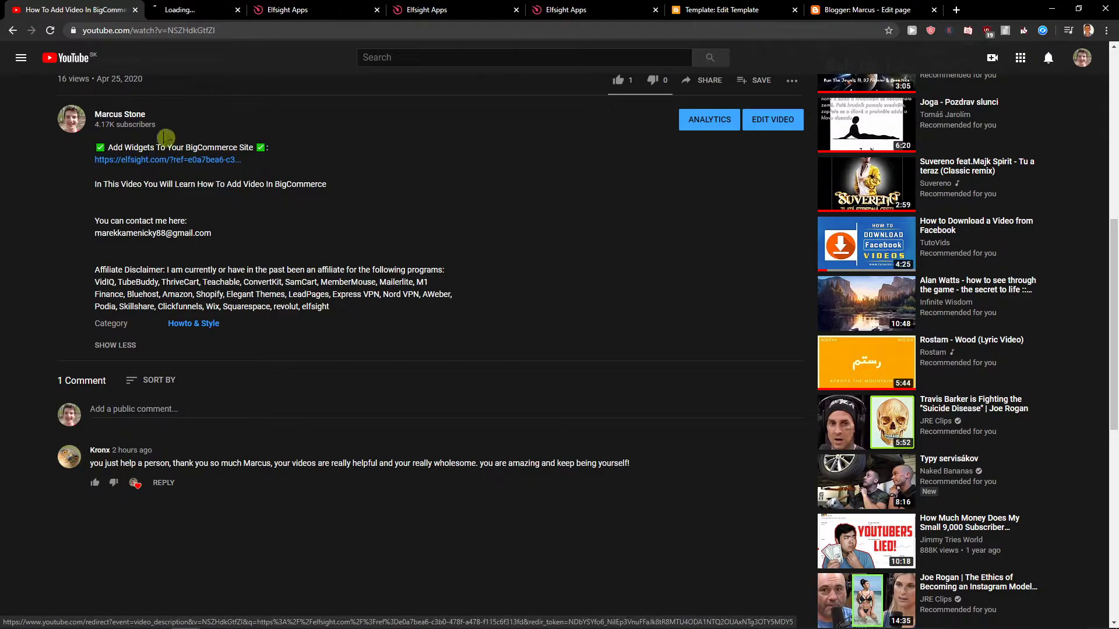
pyautogui.click(206, 11)
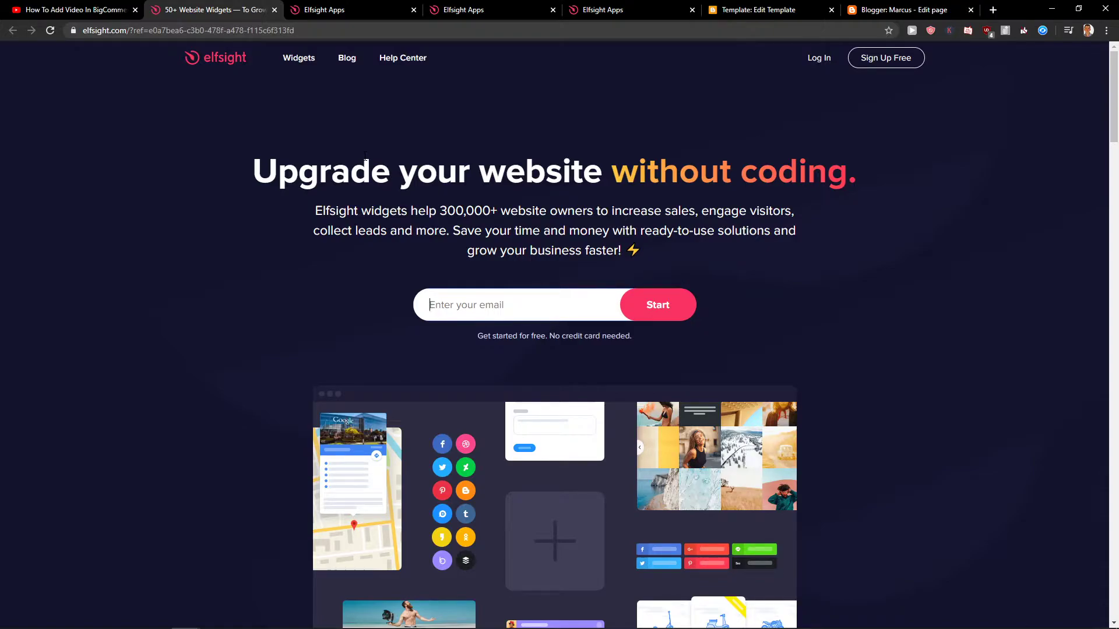
# Try Elfsight's Sign Up Free page, then back out to the apps dashboard
pyautogui.click(886, 69)
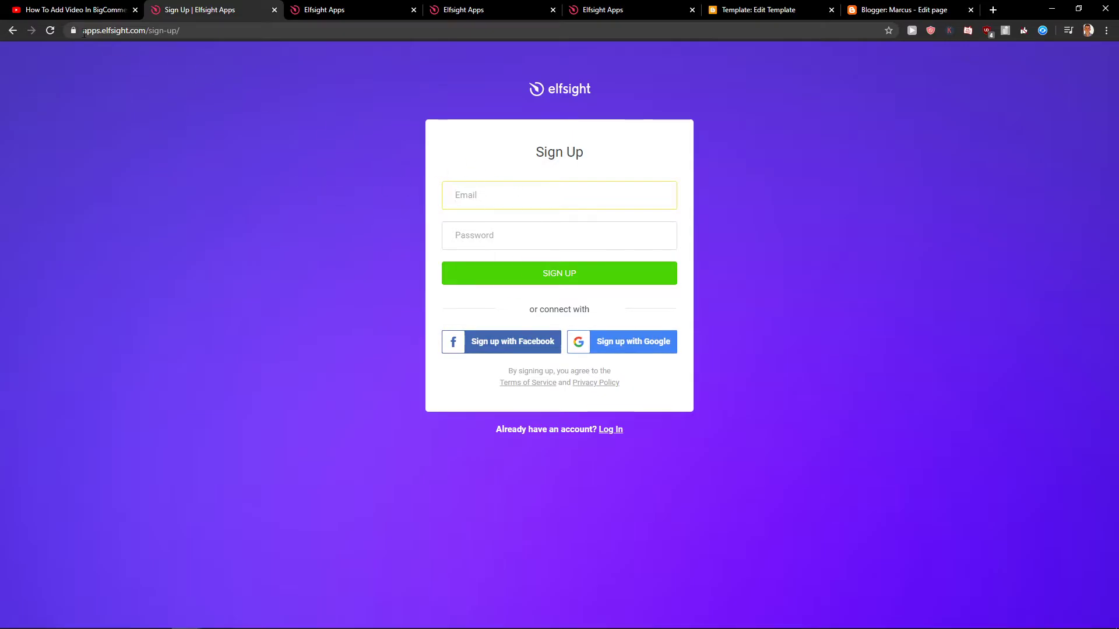
pyautogui.click(17, 33)
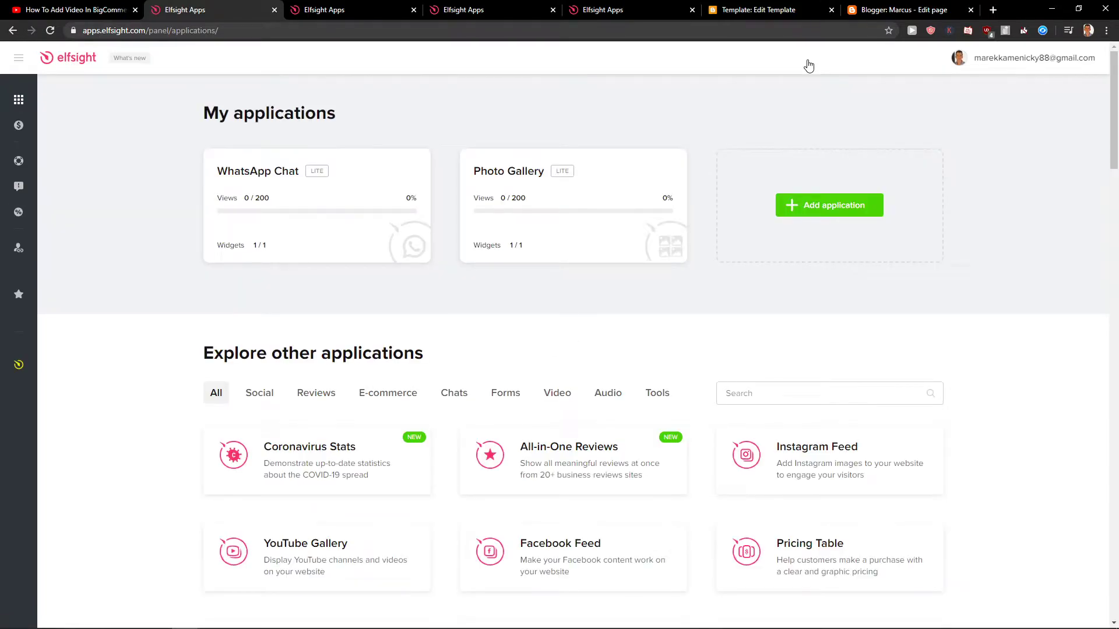
# Search for 'weather', pick the Weather app, compare templates and choose Daily Forecast
pyautogui.click(796, 390)
pyautogui.write('weather')
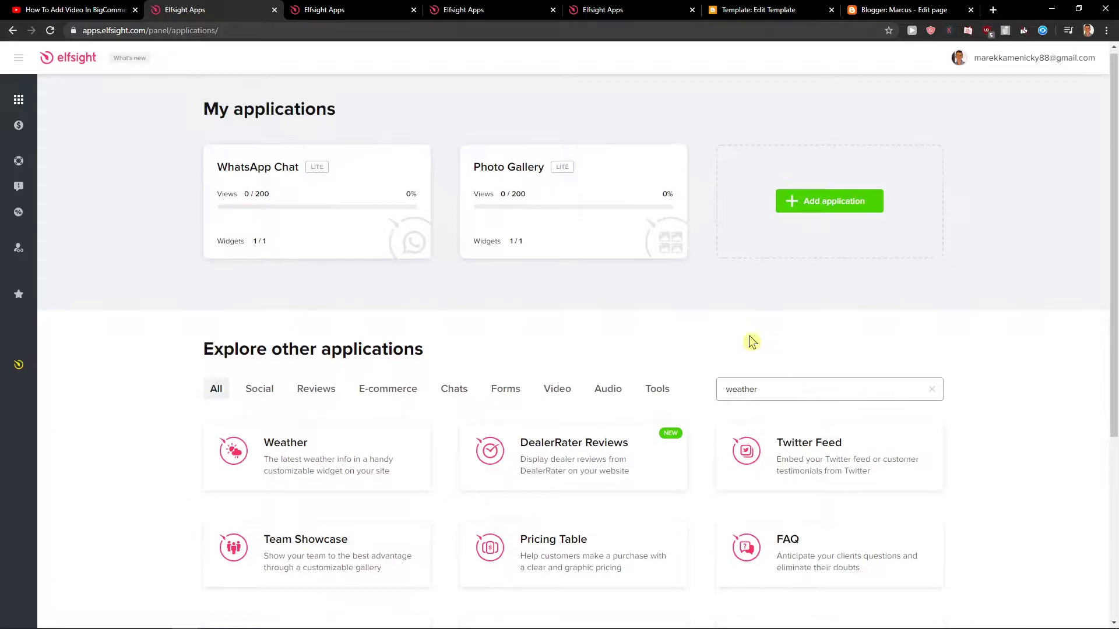
pyautogui.scroll(-1, 664, 341)
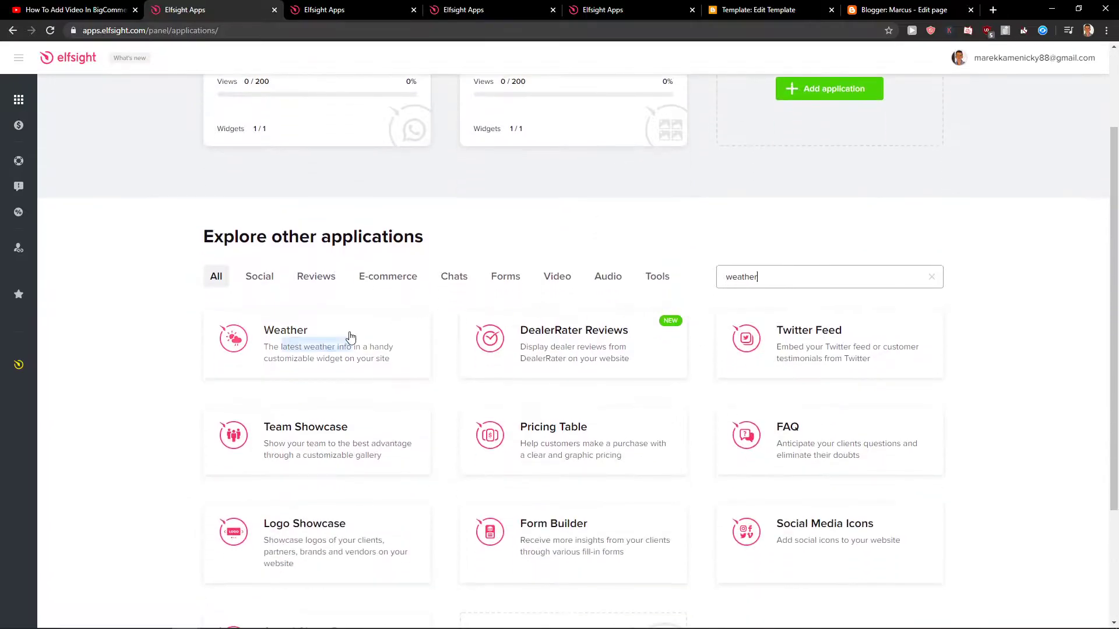
pyautogui.click(381, 352)
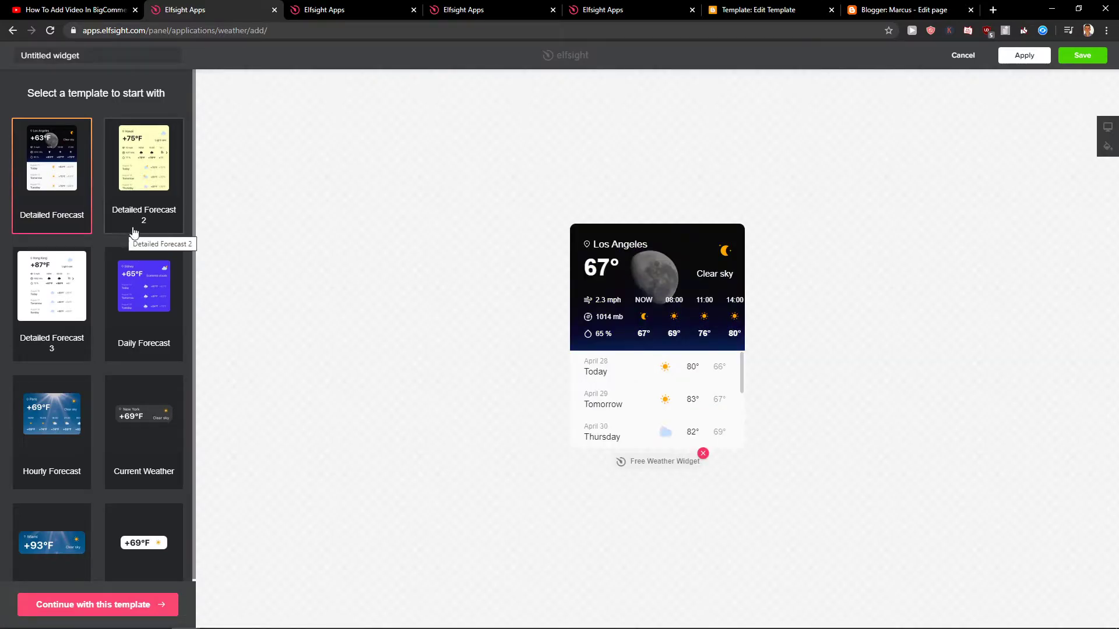
pyautogui.click(135, 222)
pyautogui.click(140, 339)
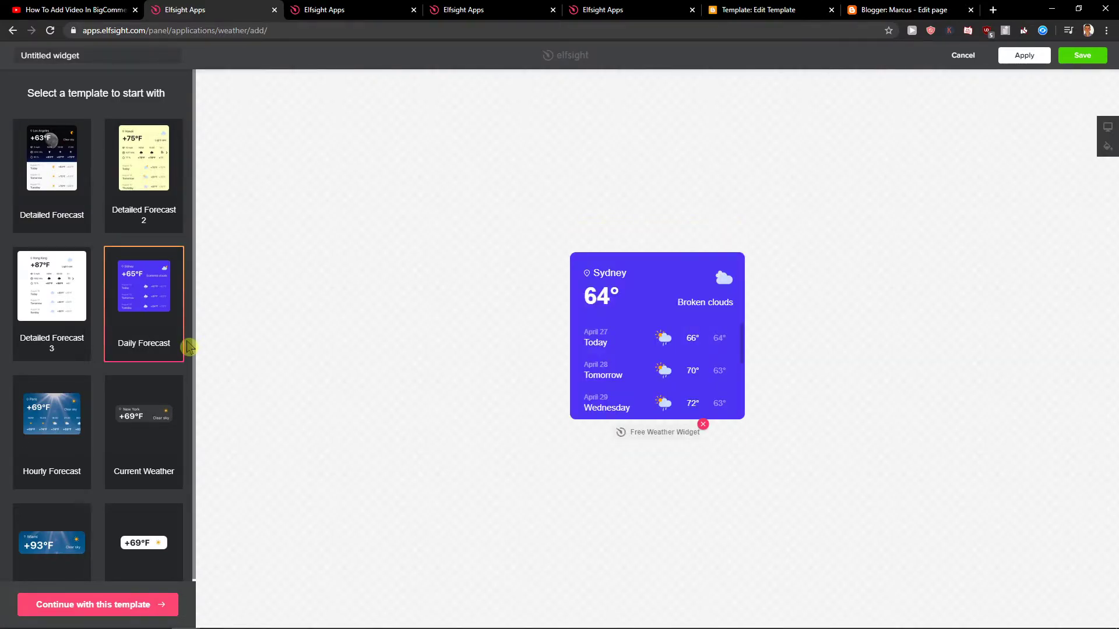
pyautogui.click(58, 223)
pyautogui.click(82, 348)
pyautogui.click(147, 338)
# Change the widget location from Sidney to Slovakia and show temperatures in °C
pyautogui.click(141, 604)
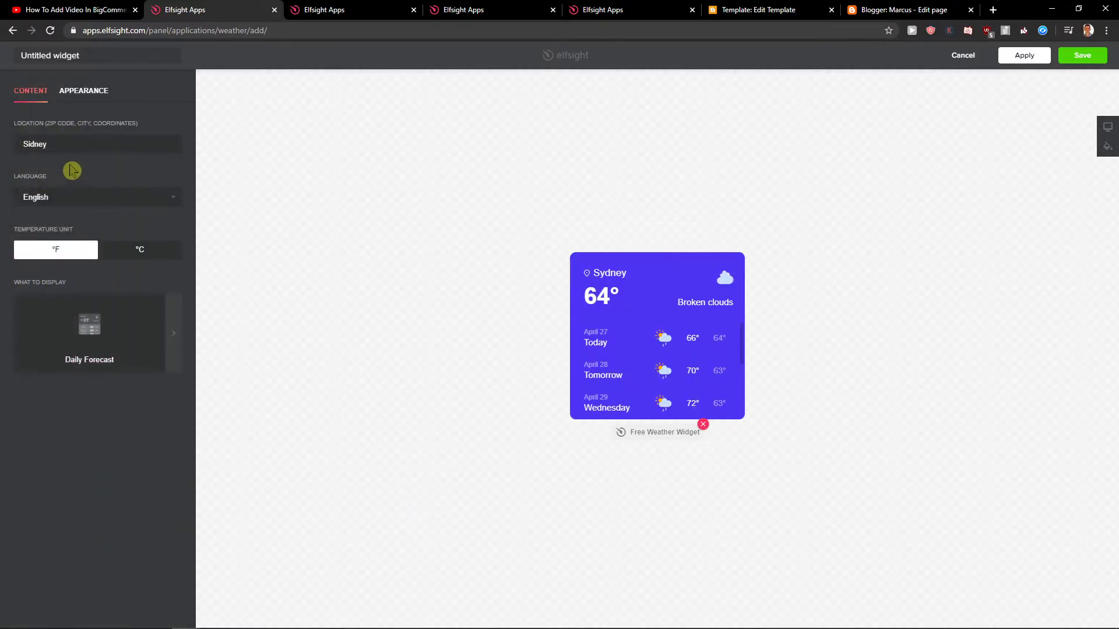
pyautogui.press('BackSpace')
pyautogui.write('Slovakia')
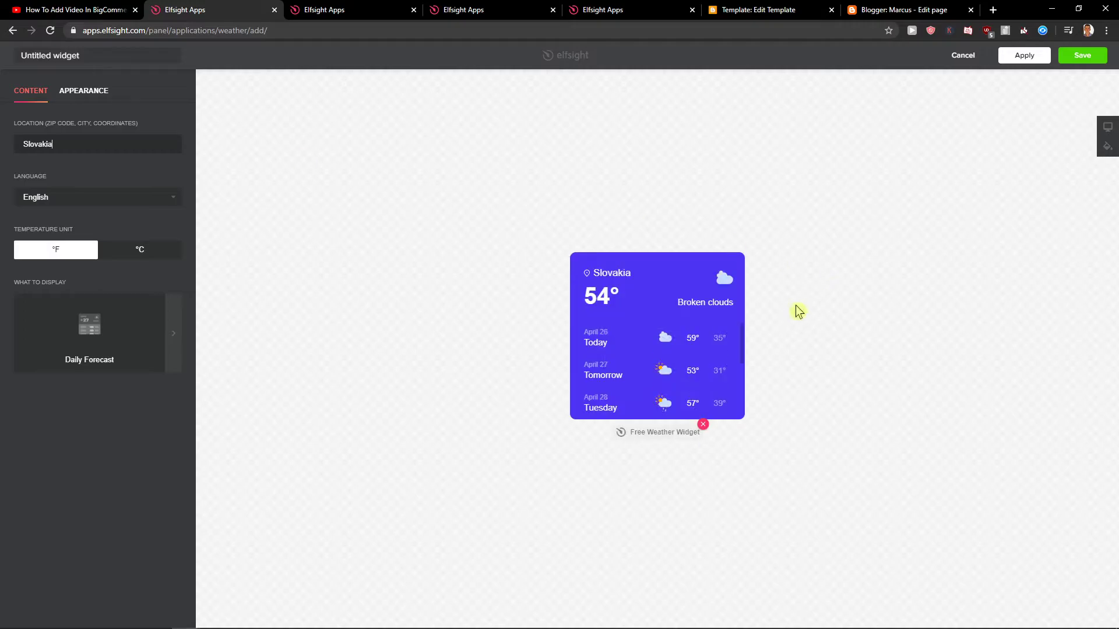
pyautogui.click(136, 251)
pyautogui.click(75, 250)
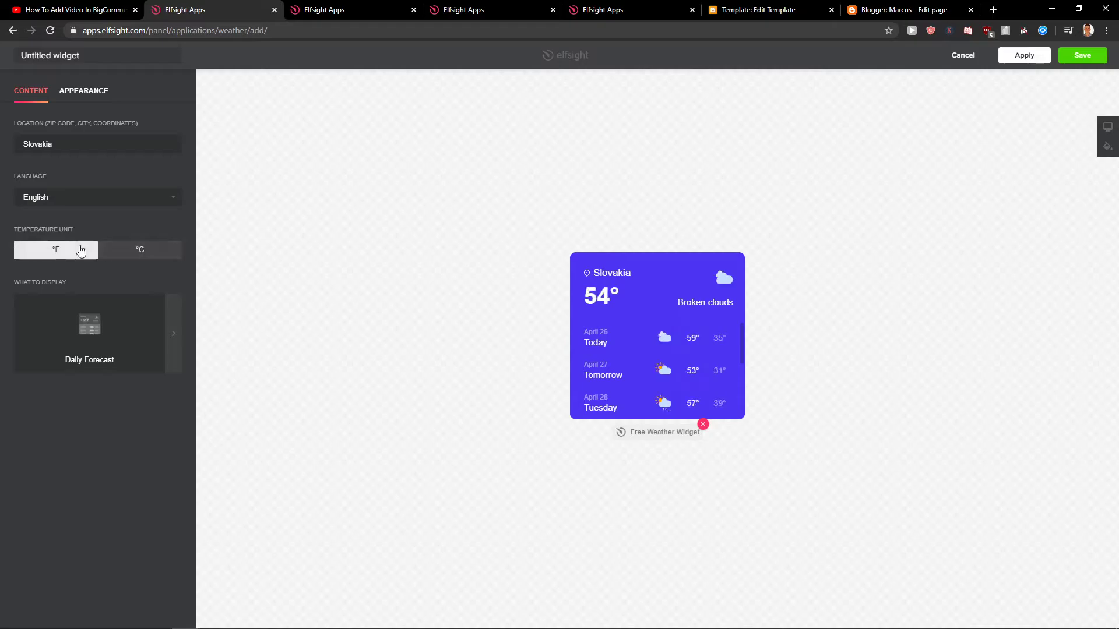
pyautogui.click(155, 254)
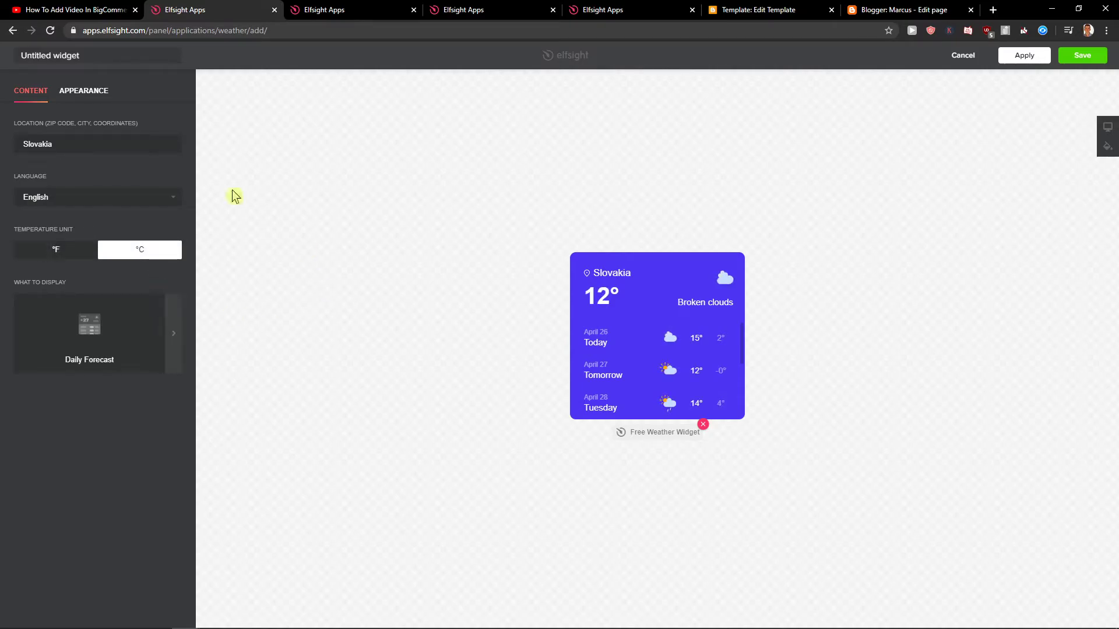
# Keep a solid Color background in Appearance and save the weather widget
pyautogui.click(84, 92)
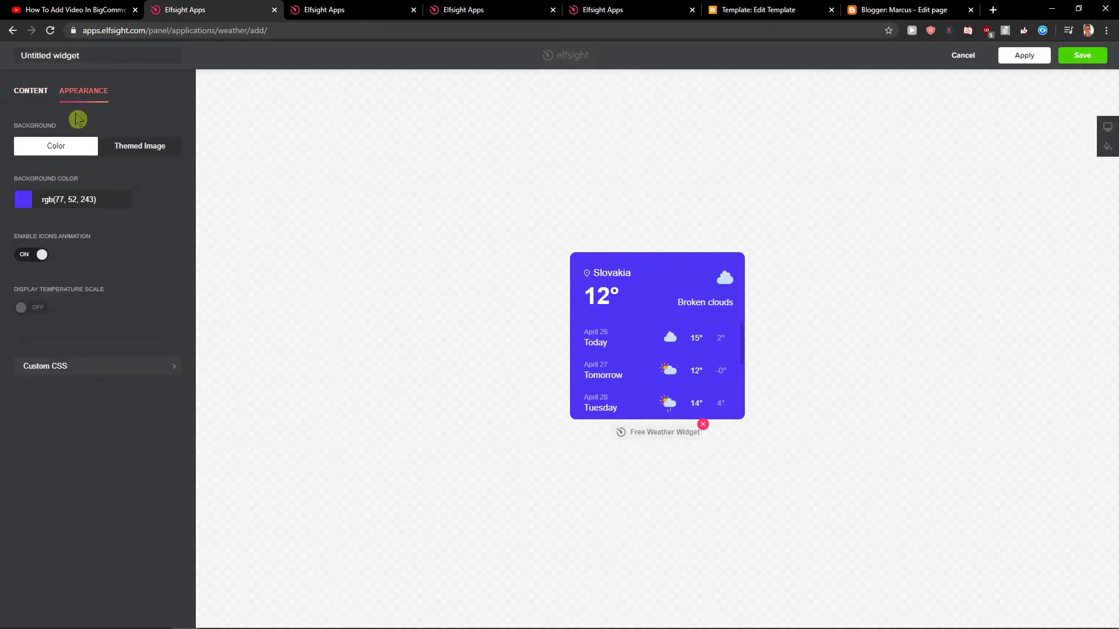
pyautogui.click(131, 149)
pyautogui.click(65, 148)
pyautogui.click(1089, 59)
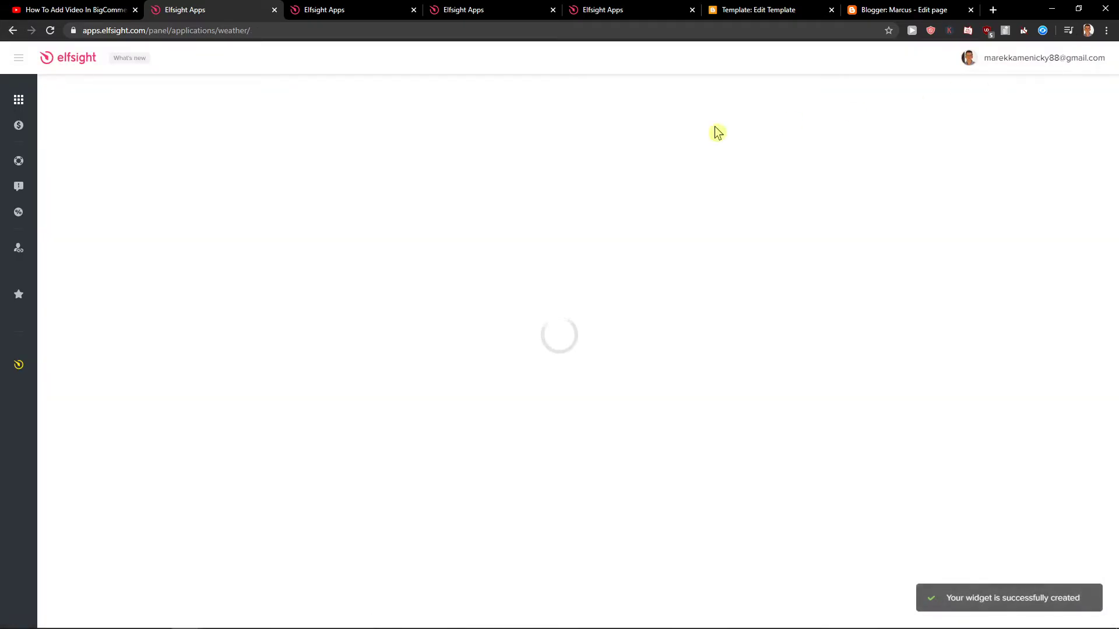
# Remove the Photo Gallery widget and close its page
pyautogui.click(336, 10)
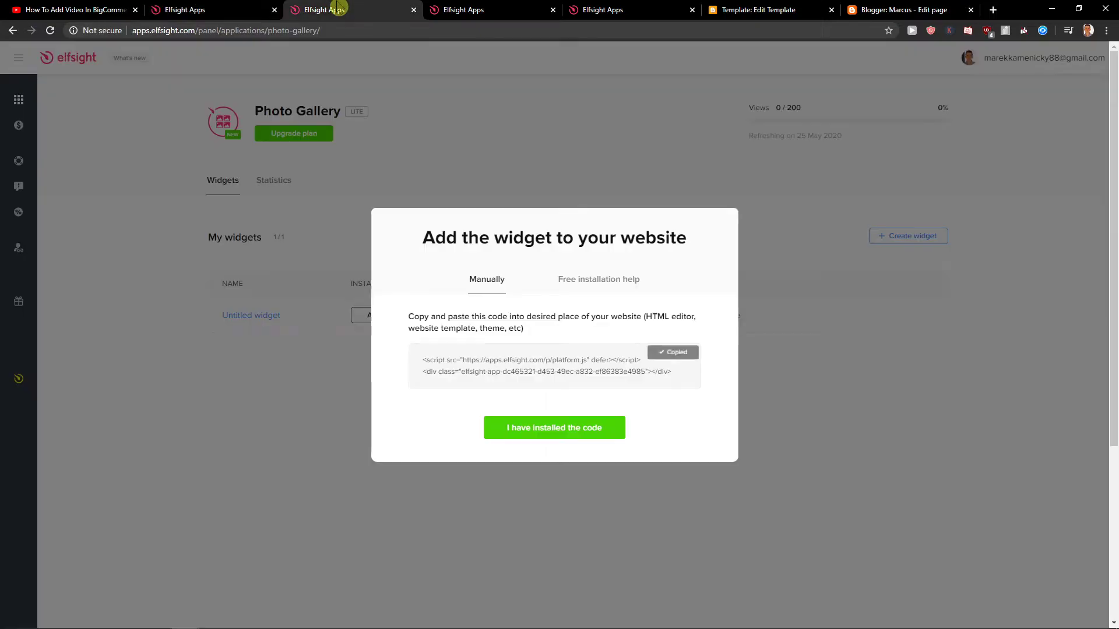
pyautogui.click(387, 67)
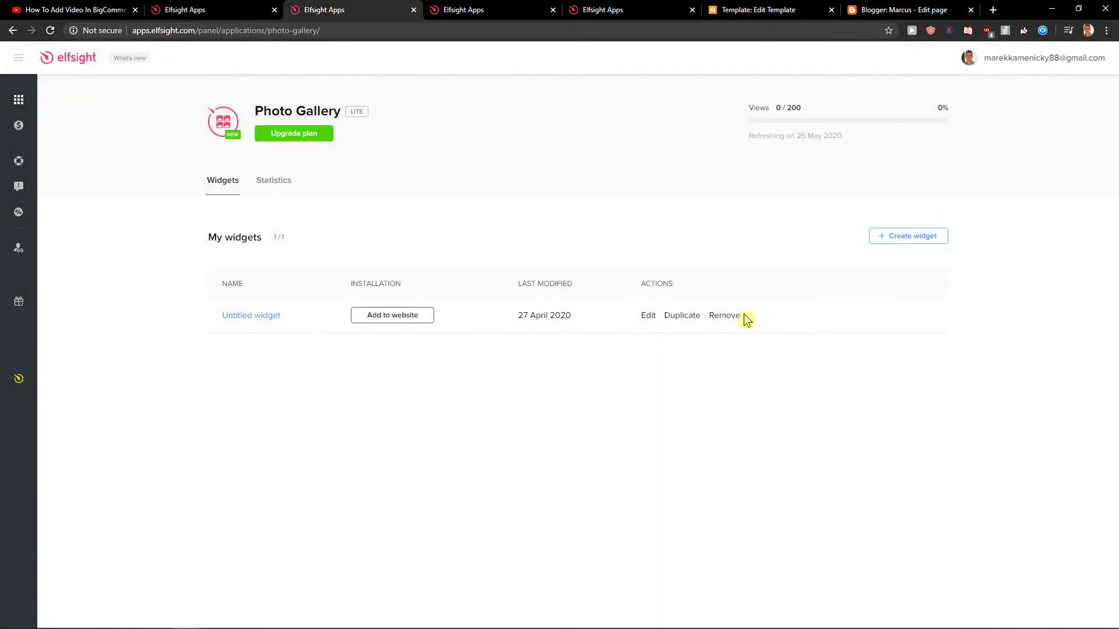
pyautogui.click(739, 316)
pyautogui.click(414, 10)
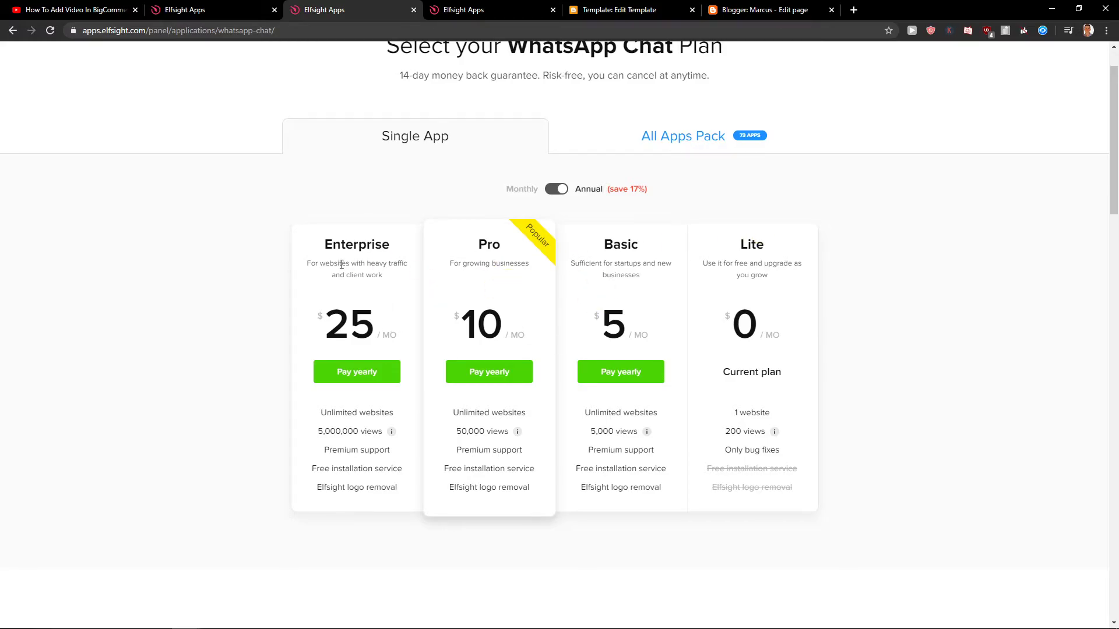
# Copy the Weather widget's embed code, close the extra Elfsight page and return to Blogger
pyautogui.click(203, 12)
pyautogui.click(533, 354)
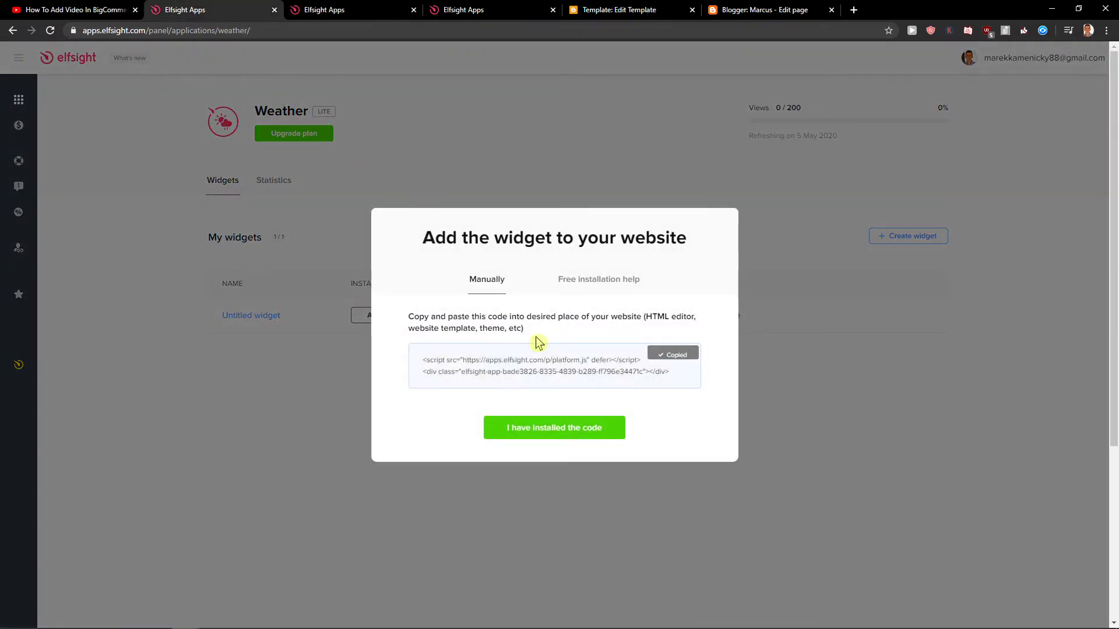
pyautogui.click(443, 9)
pyautogui.click(552, 9)
pyautogui.click(603, 10)
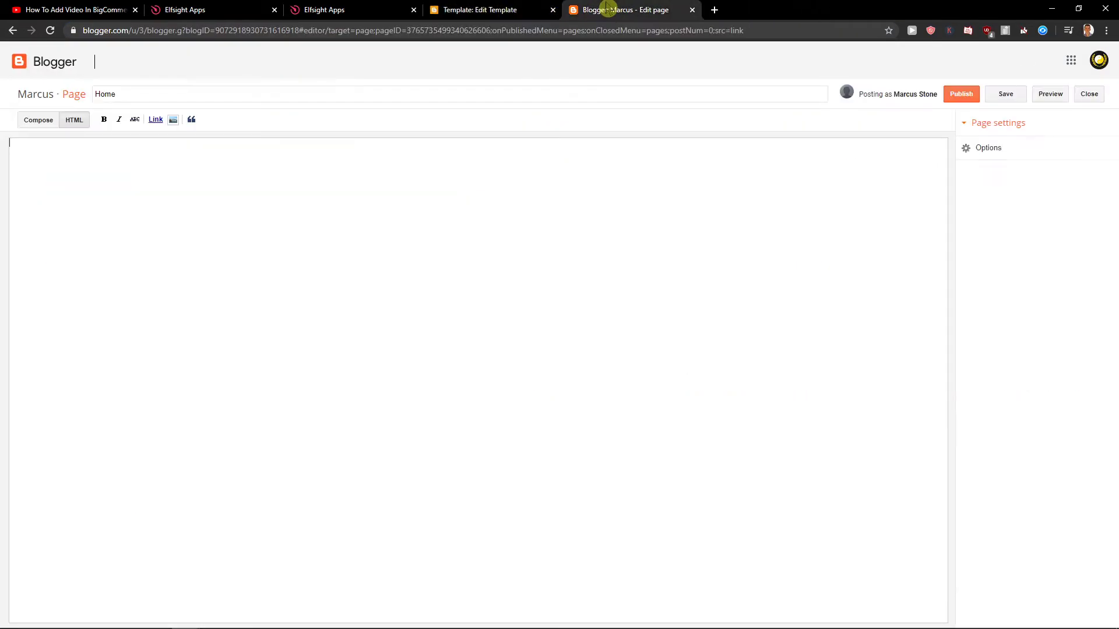
# Paste the embed code into the Home page HTML, save, and preview the page
pyautogui.click(419, 198)
pyautogui.hotkey('ctrl', 'v')
pyautogui.hotkey('ctrl', 'a')
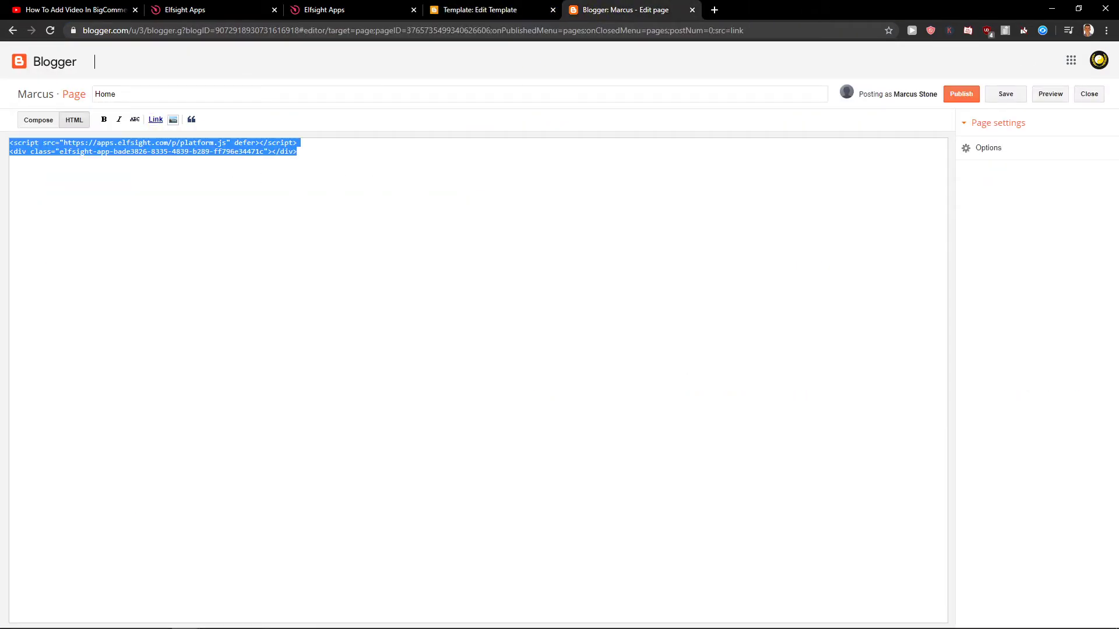
pyautogui.click(1009, 95)
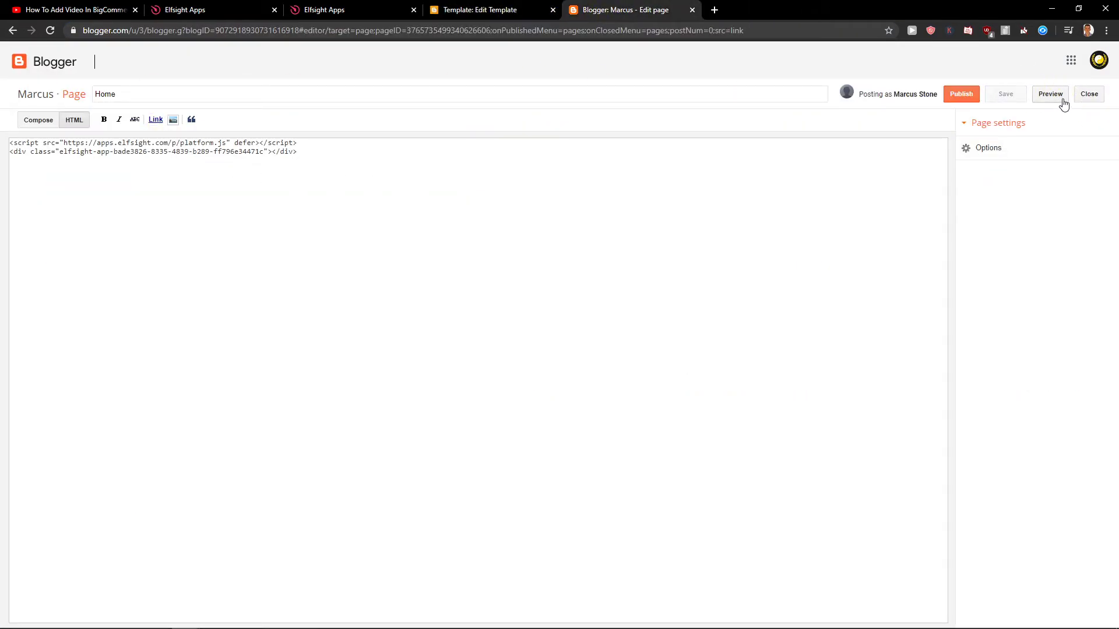
pyautogui.click(1053, 102)
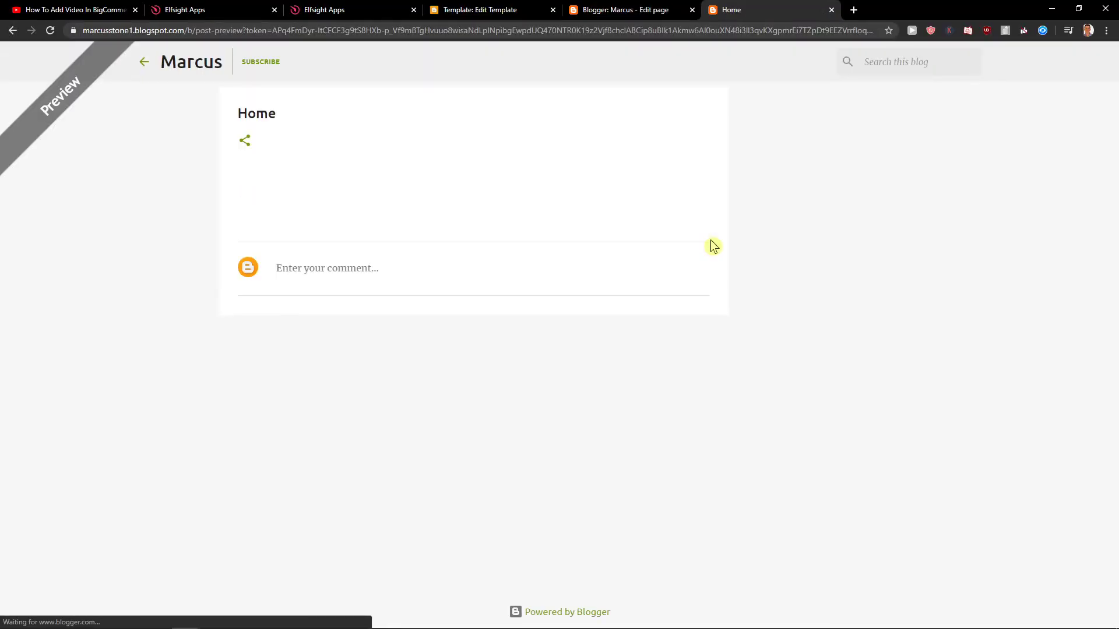